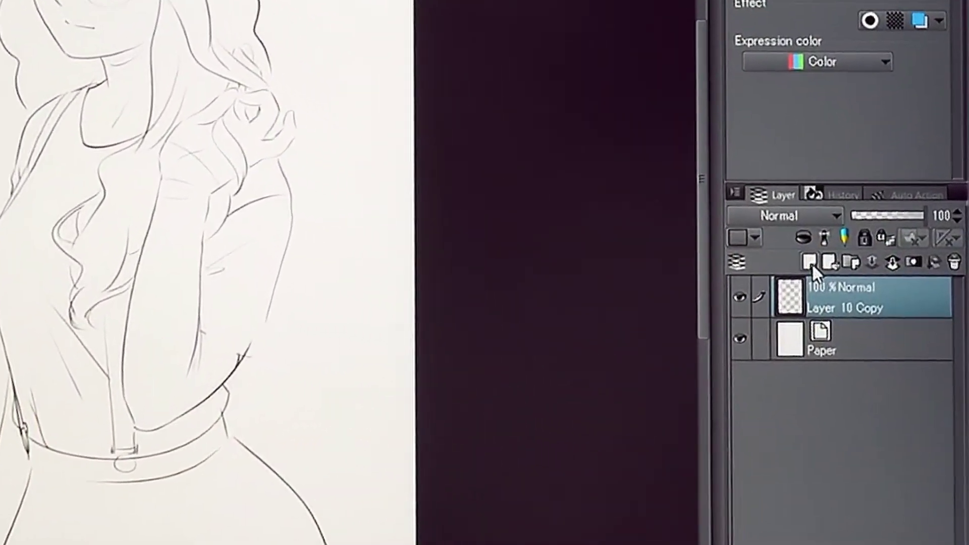
Add a new raster layer, Layer 1, and move it below Layer 10 Copy.
click(784, 238)
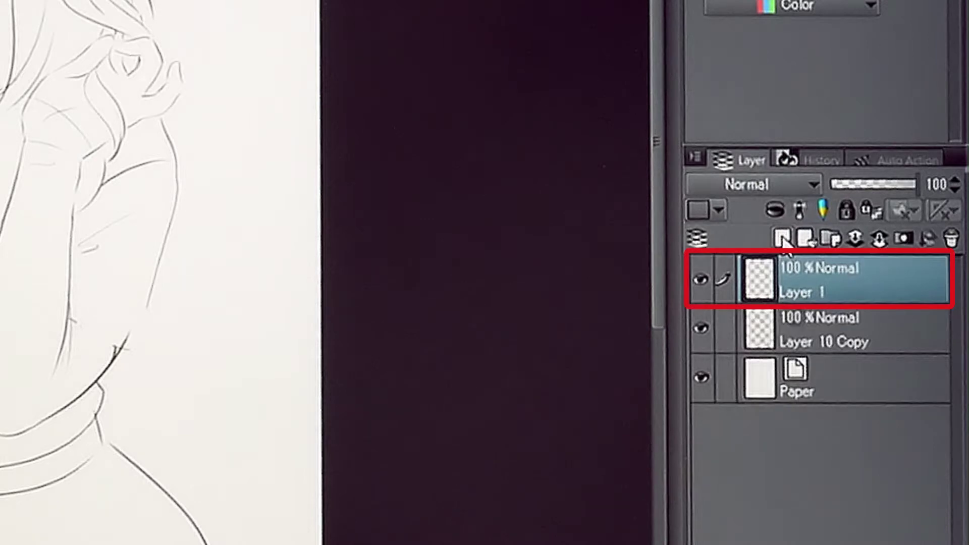
drag(796, 288, 803, 353)
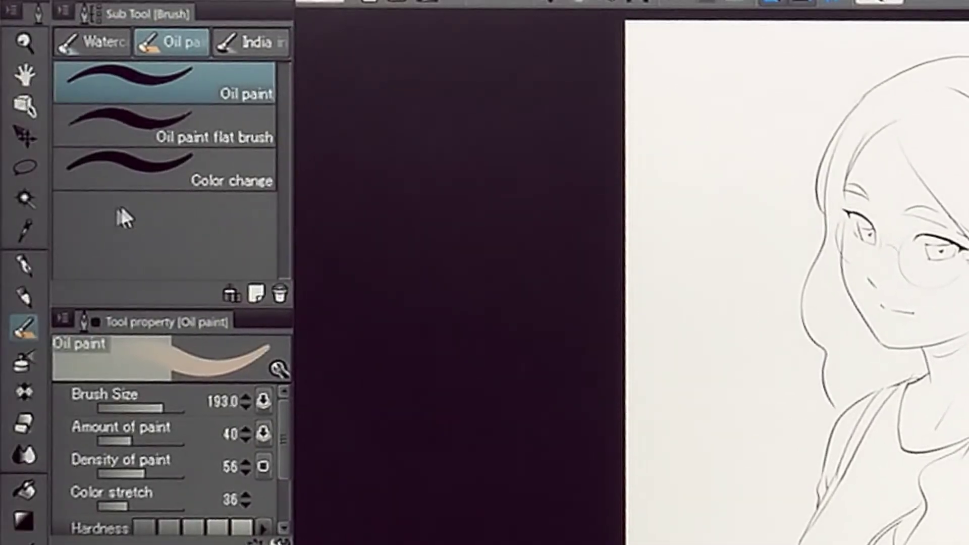
Select the whole canvas with Auto select and fill Layer 1 with bright, fully saturated yellow.
click(24, 198)
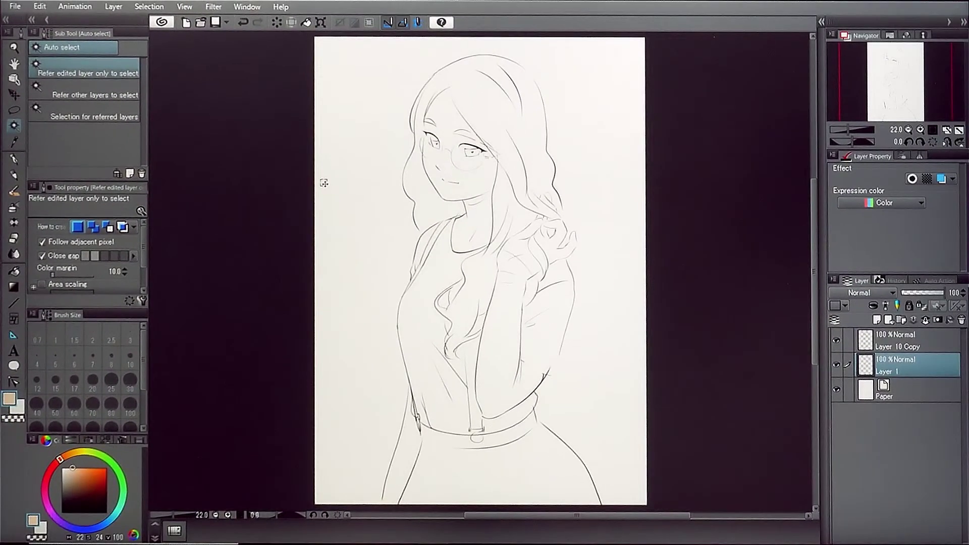
click(493, 251)
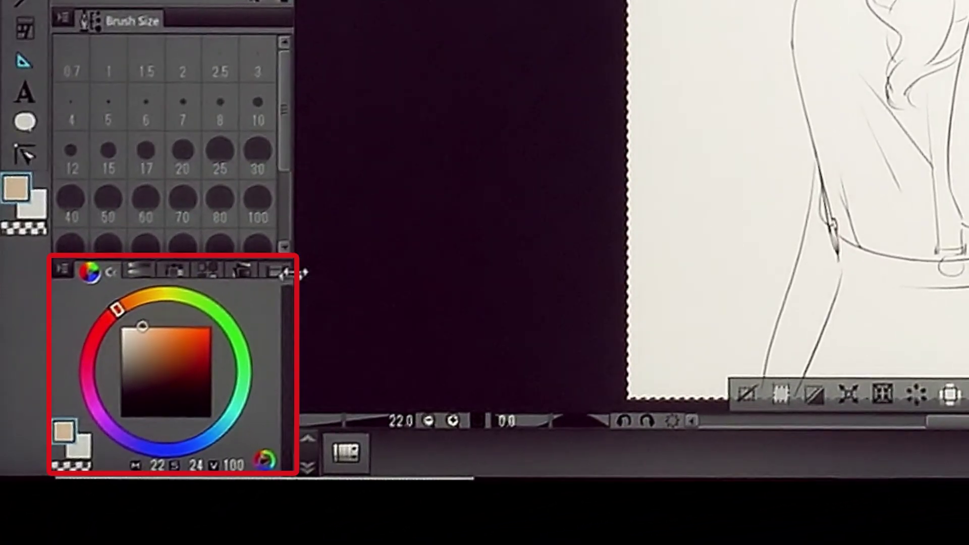
click(153, 291)
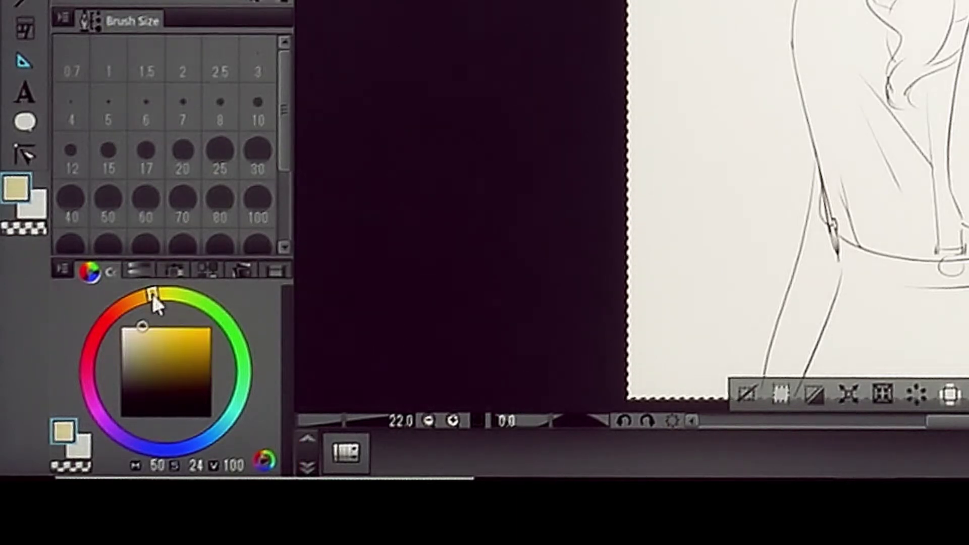
mouse_move(167, 328)
mouse_down()
mouse_move(202, 326)
mouse_move(201, 293)
mouse_up()
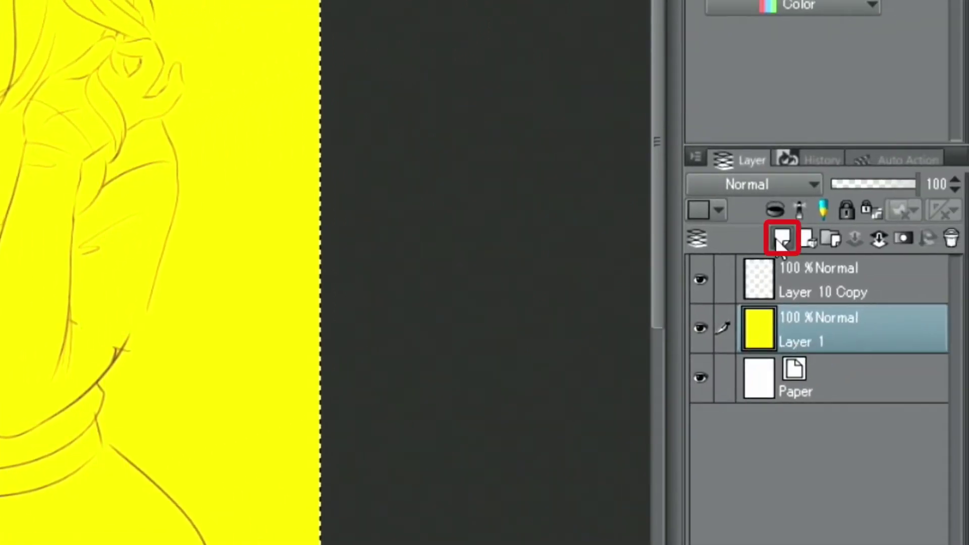
Create Layer 2 for skin, switch to the Oil paint brush and shift the hue toward orange.
click(781, 239)
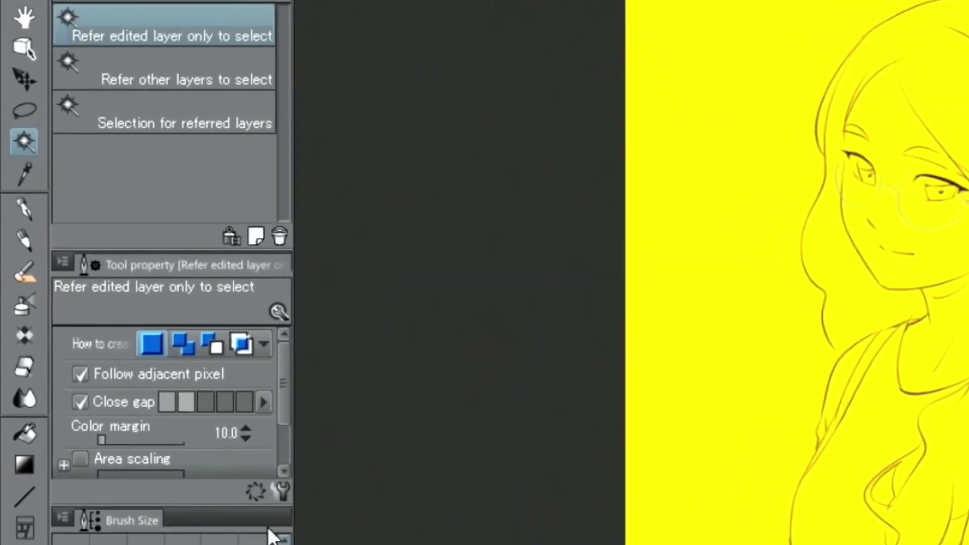
click(23, 277)
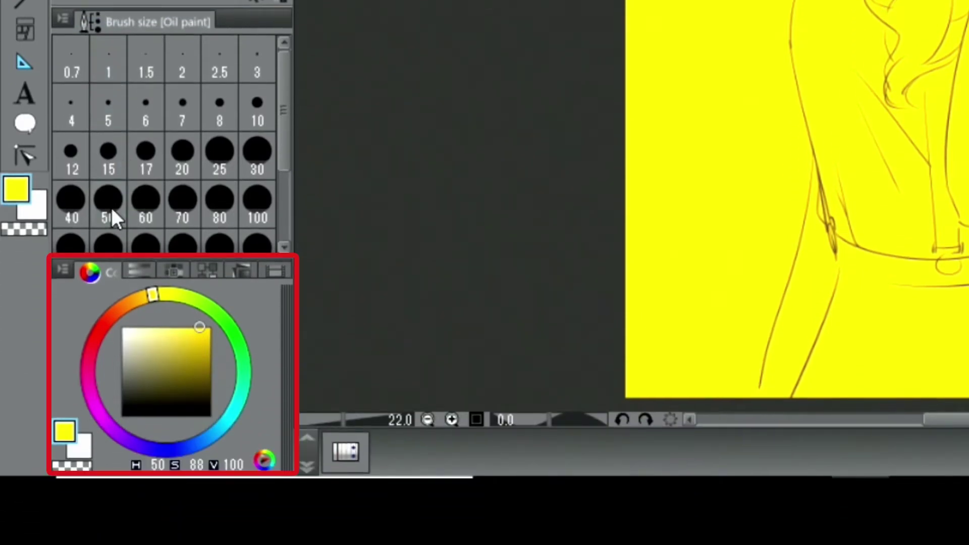
click(131, 303)
Choose a pale skin orange, zoom to 50% on the face, and shrink the brush to about 74.
drag(130, 308, 128, 305)
drag(162, 346, 166, 313)
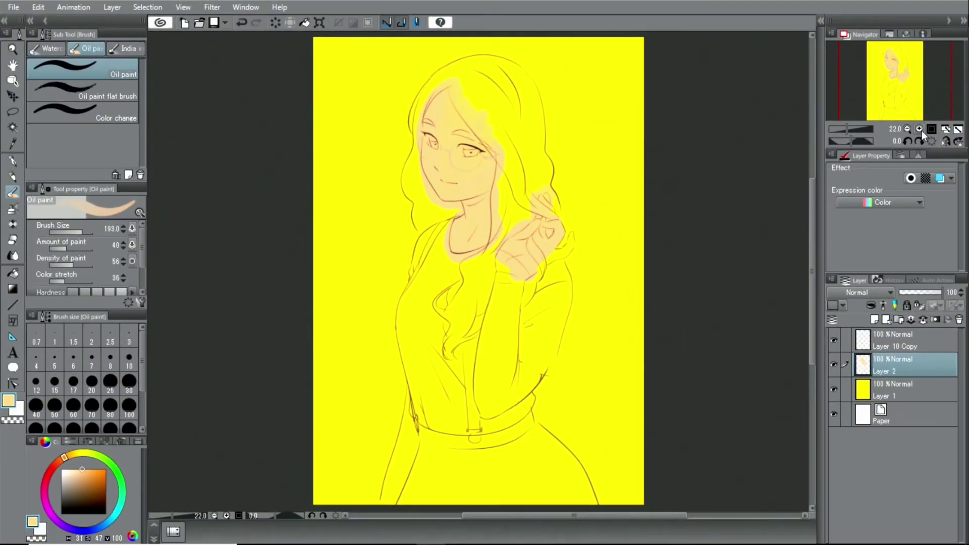
click(920, 128)
click(920, 129)
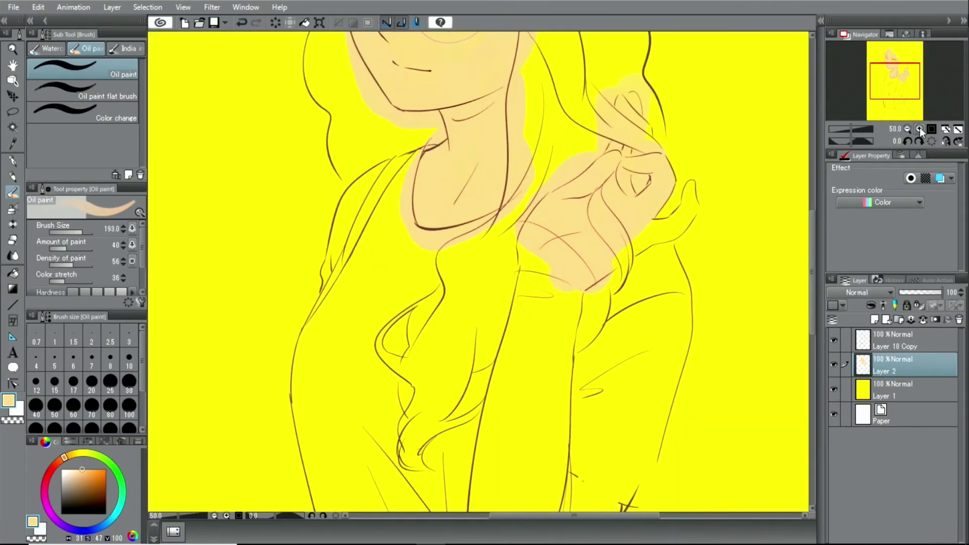
drag(903, 87, 906, 72)
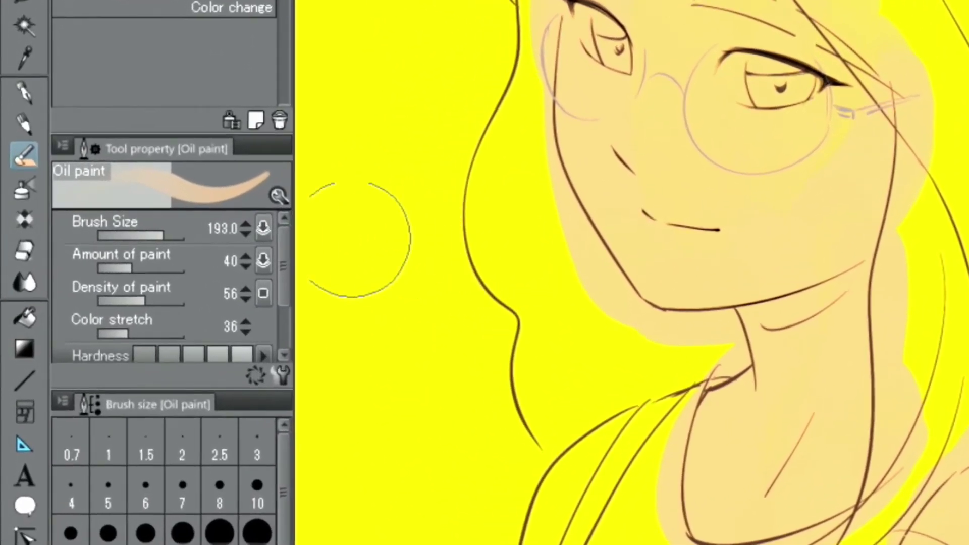
click(82, 232)
drag(162, 234, 156, 237)
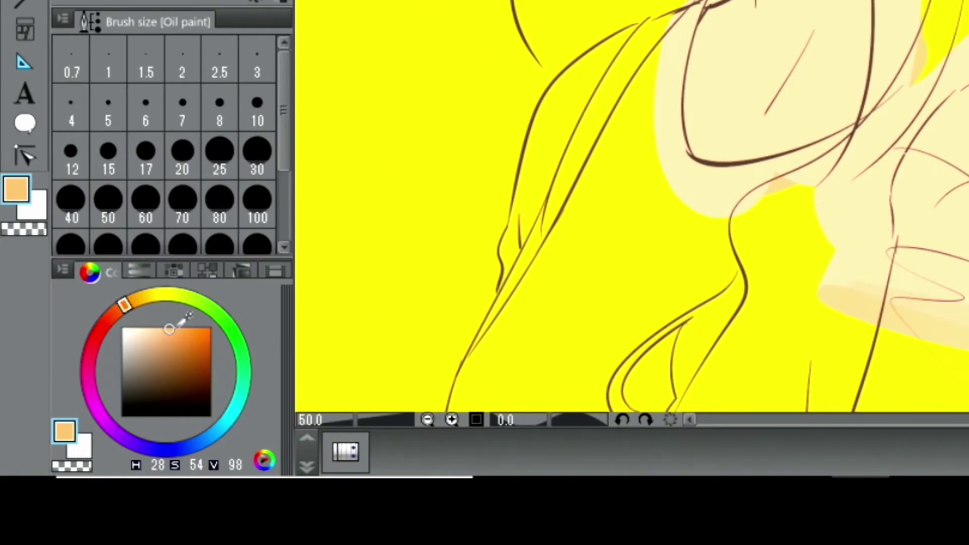
Darken the skin colour slightly and, at brush size 120, shade the cheek, jaw and lower hand.
drag(170, 329, 173, 335)
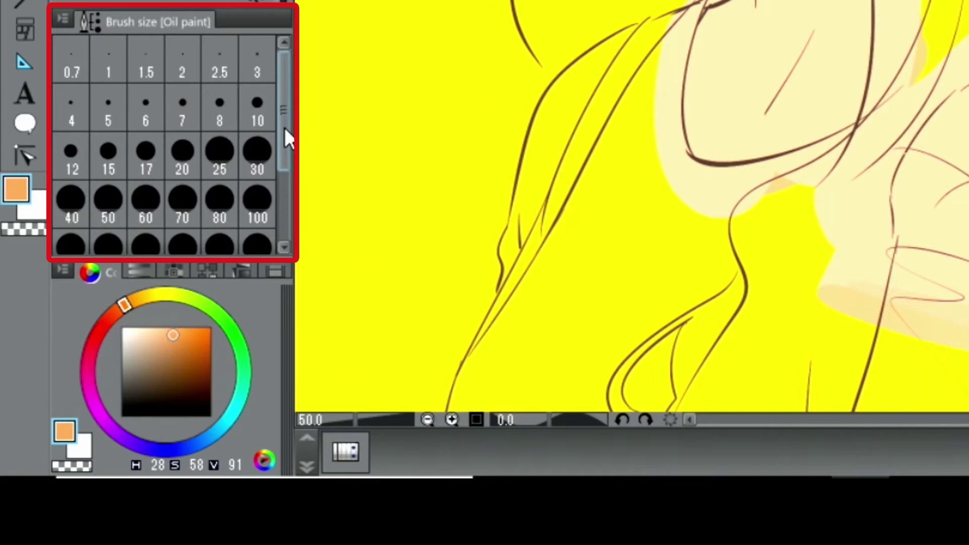
scroll(287, 136, down, 1)
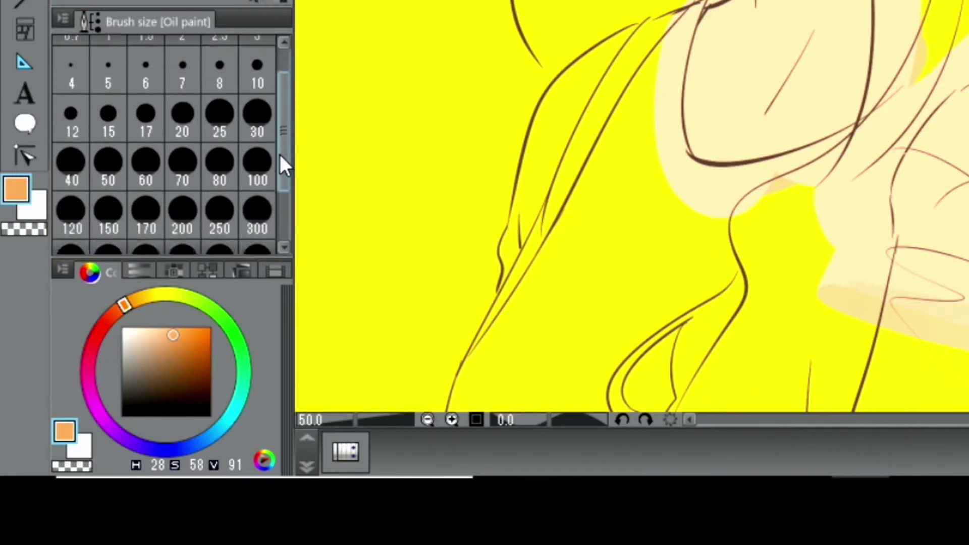
click(70, 192)
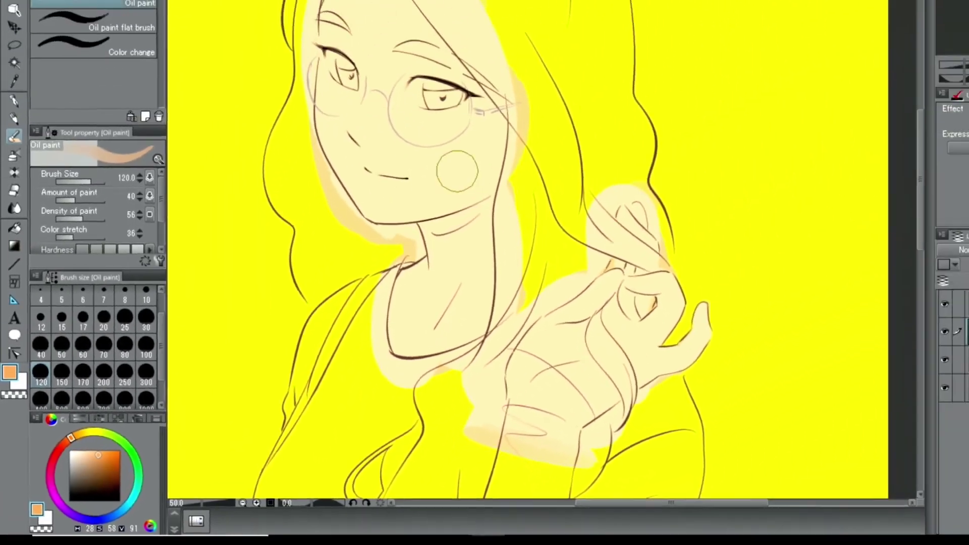
mouse_move(458, 172)
mouse_down()
mouse_move(445, 202)
mouse_move(470, 207)
mouse_move(412, 213)
mouse_up()
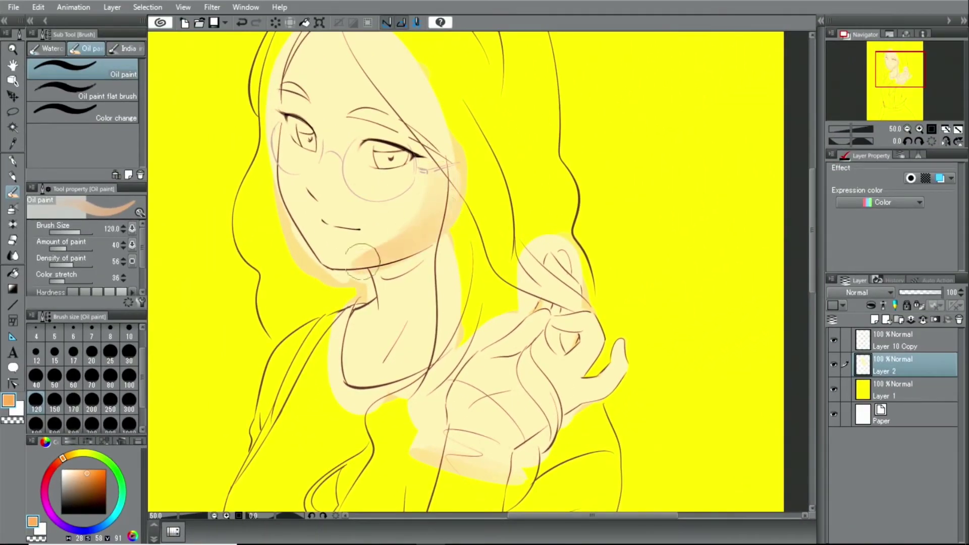
mouse_move(363, 260)
mouse_down()
mouse_move(425, 149)
mouse_move(411, 206)
mouse_move(384, 76)
mouse_move(399, 122)
mouse_up()
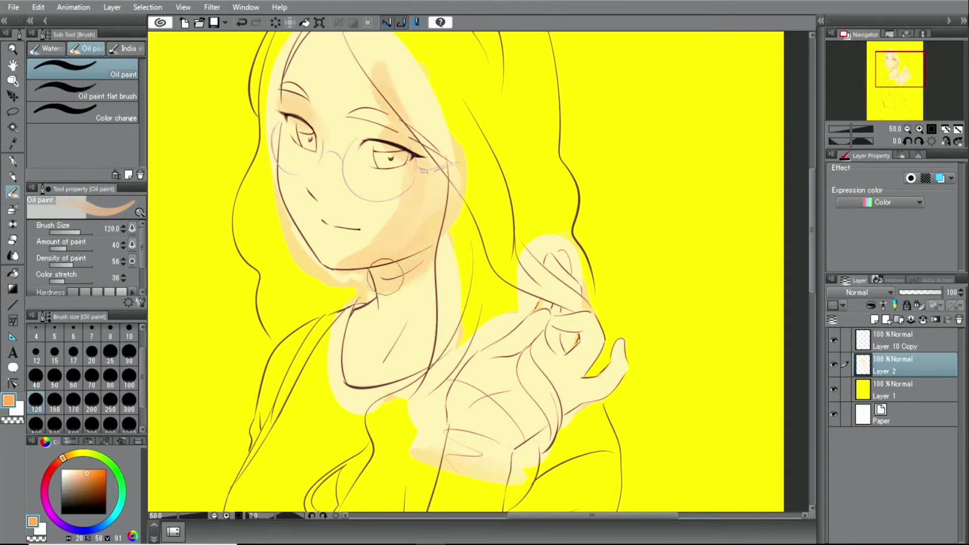
mouse_move(530, 347)
mouse_down()
mouse_move(505, 366)
mouse_move(545, 359)
mouse_move(530, 388)
mouse_up()
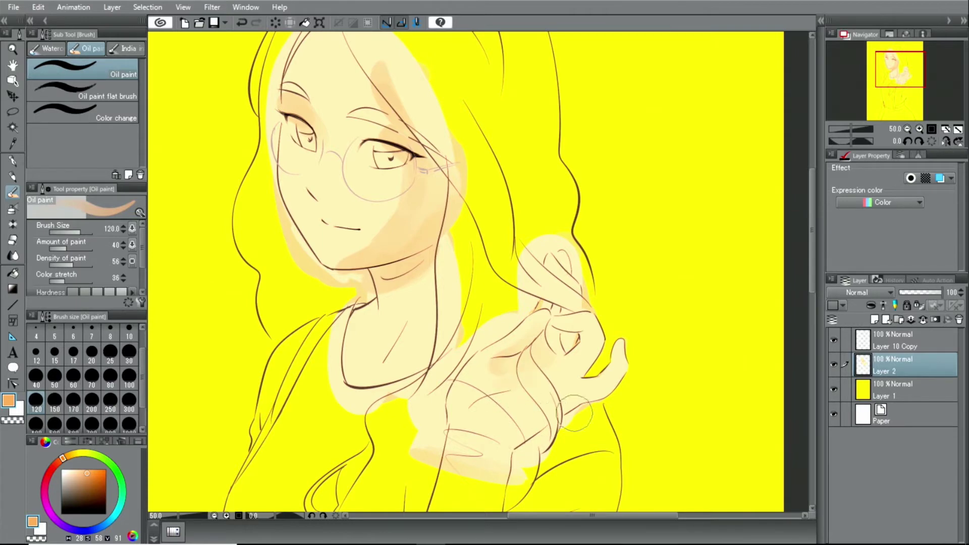
drag(576, 413, 506, 433)
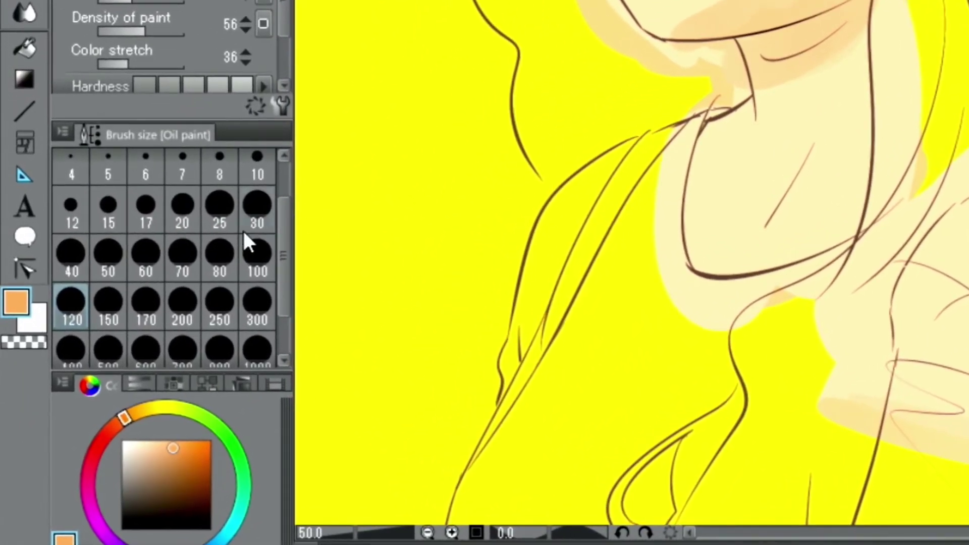
At brush size 70, paint the raised fingertip and a darker shadow along cheek and neck.
click(135, 335)
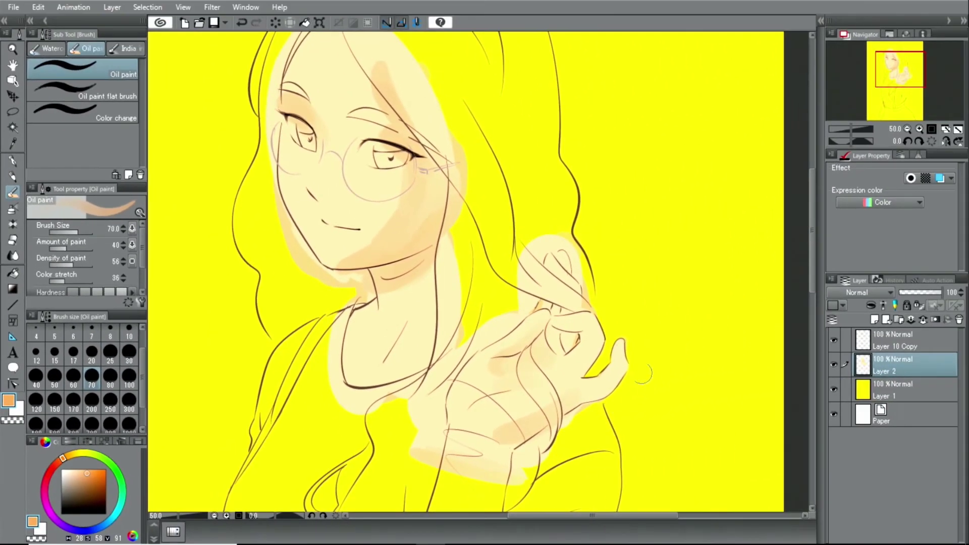
mouse_move(624, 350)
mouse_down()
mouse_move(617, 376)
mouse_move(599, 392)
mouse_up()
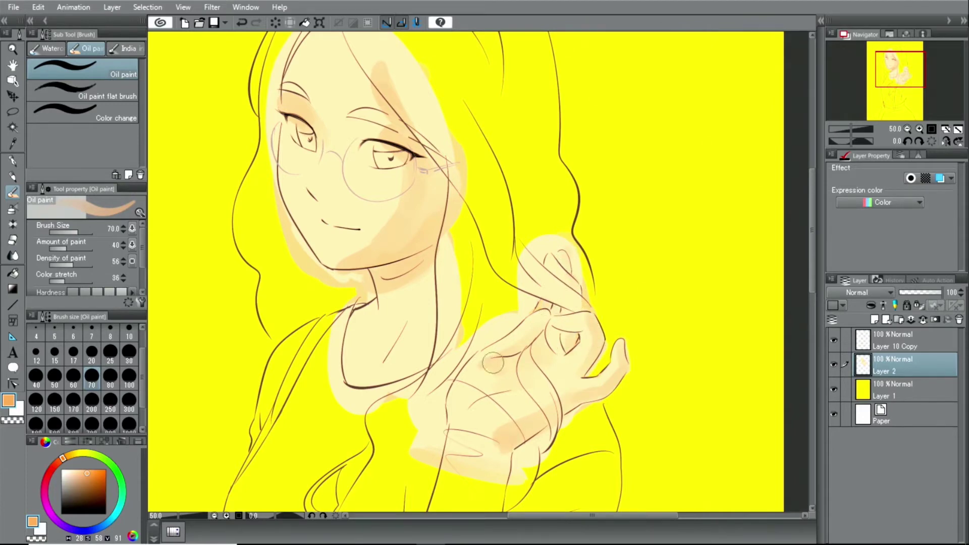
mouse_move(430, 270)
mouse_down()
mouse_move(429, 161)
mouse_move(425, 236)
mouse_move(394, 252)
mouse_up()
Zoom to 66.7% on the face and deepen the forehead shadow and the shading below the chin.
click(885, 69)
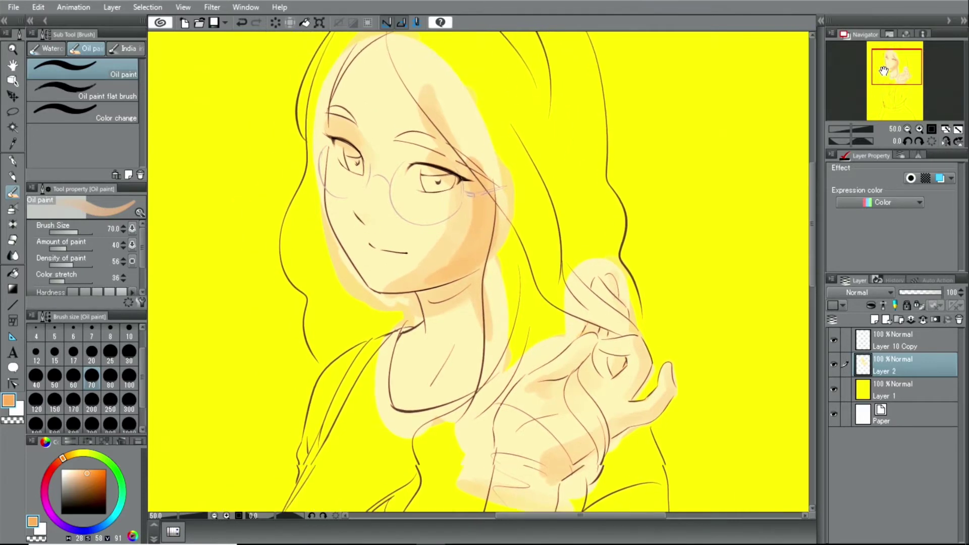
click(920, 129)
click(896, 66)
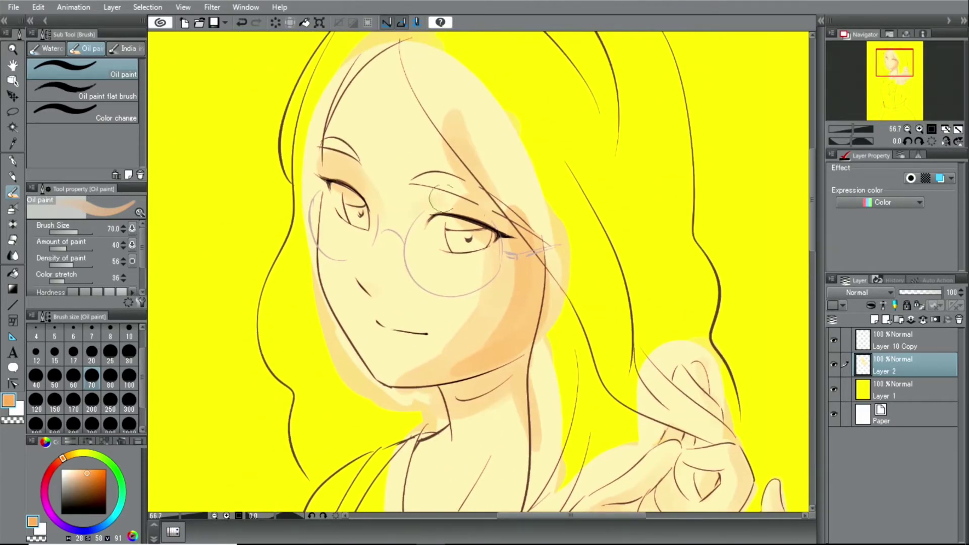
mouse_move(435, 198)
mouse_down()
mouse_move(440, 97)
mouse_move(450, 171)
mouse_up()
mouse_move(345, 345)
mouse_down()
mouse_move(403, 392)
mouse_move(381, 387)
mouse_move(388, 330)
mouse_move(399, 348)
mouse_up()
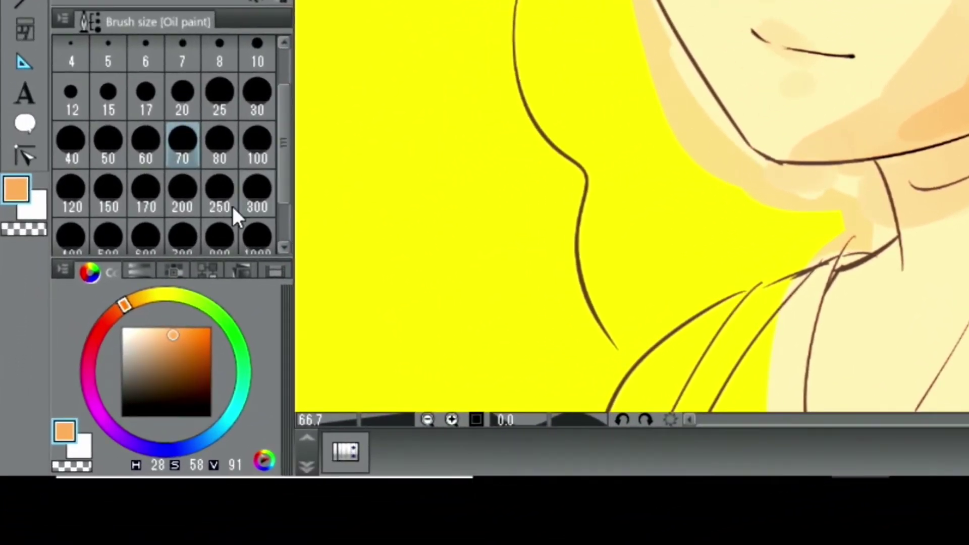
Switch to a darker red-orange and paint blush up the cheek edge and on the nose.
click(180, 344)
click(117, 310)
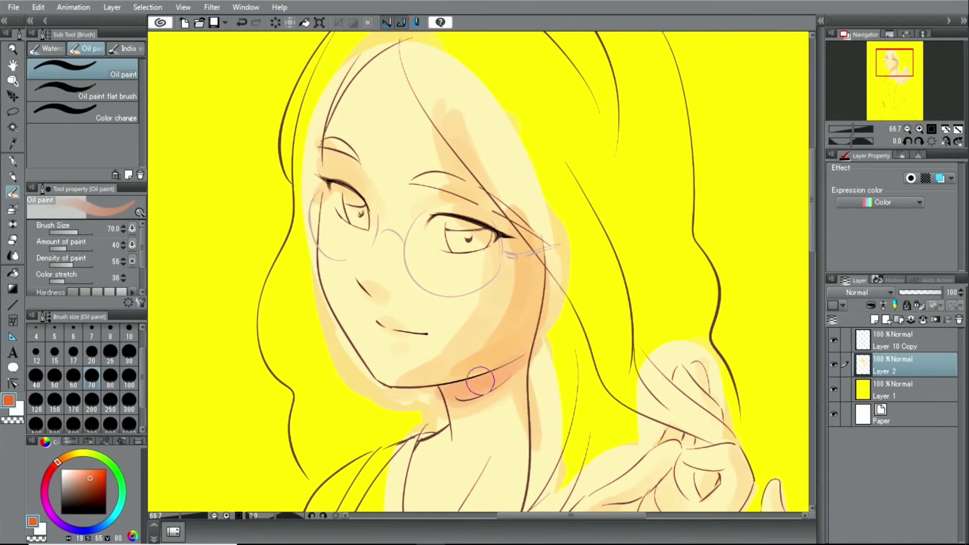
drag(542, 311, 542, 225)
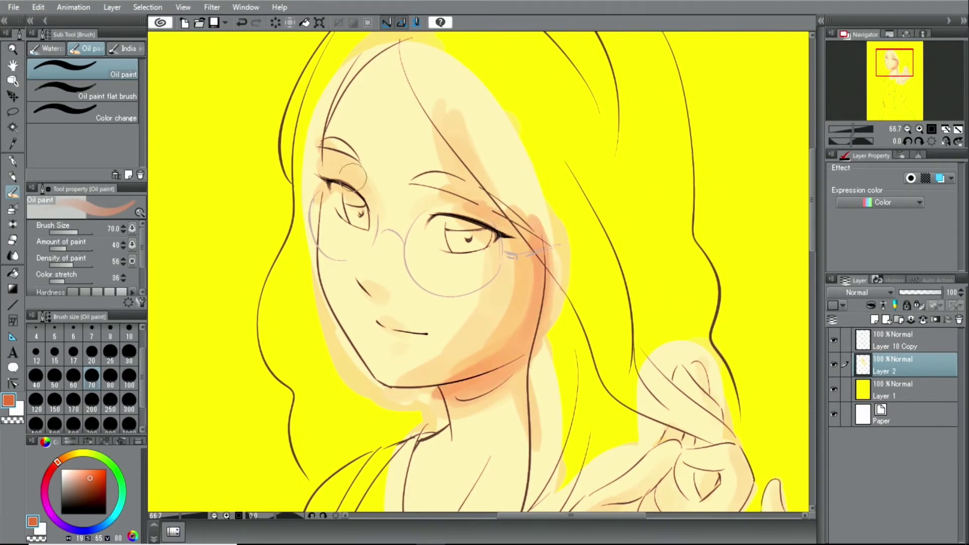
drag(376, 302, 382, 295)
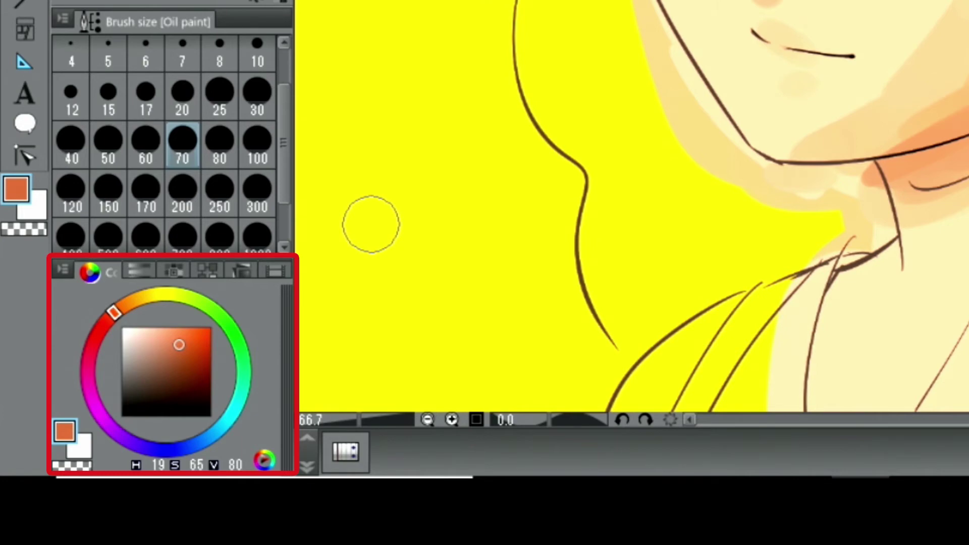
Mix a pale, slightly desaturated yellow-orange (H30 S34 V100) for blending.
click(147, 332)
drag(153, 295, 145, 298)
click(148, 329)
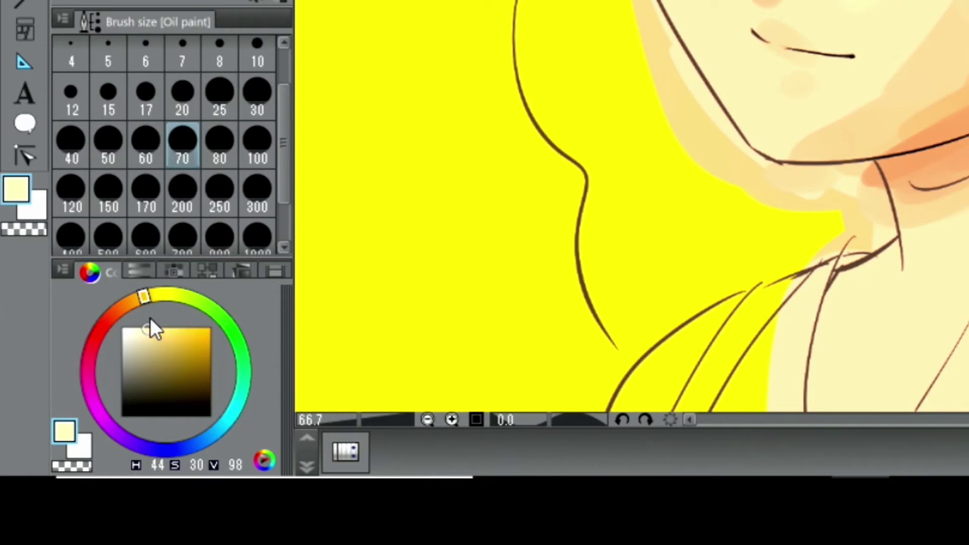
drag(146, 325, 139, 322)
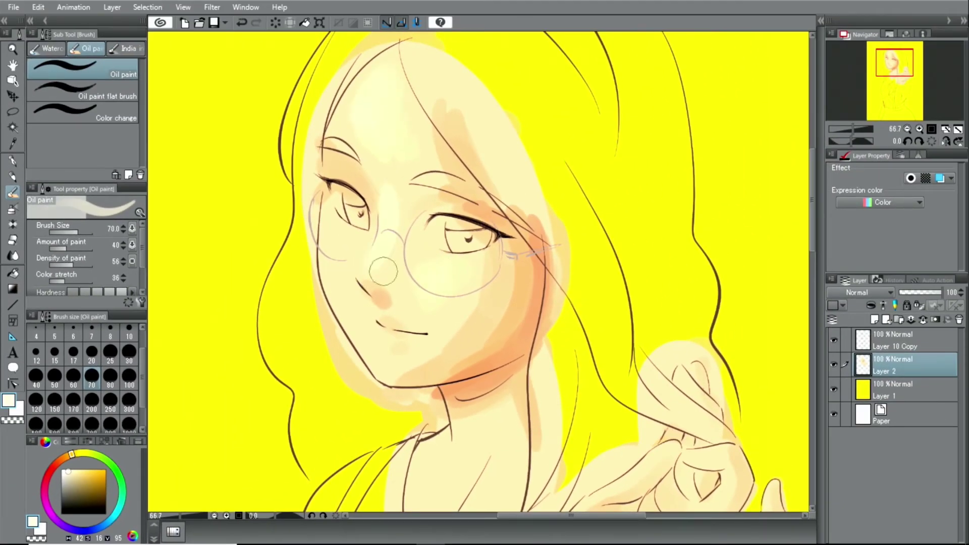
Blend the left cheek with the pale tone and add orange shading along the jaw.
mouse_move(330, 243)
mouse_down()
mouse_move(335, 269)
mouse_move(323, 250)
mouse_move(352, 238)
mouse_move(344, 324)
mouse_up()
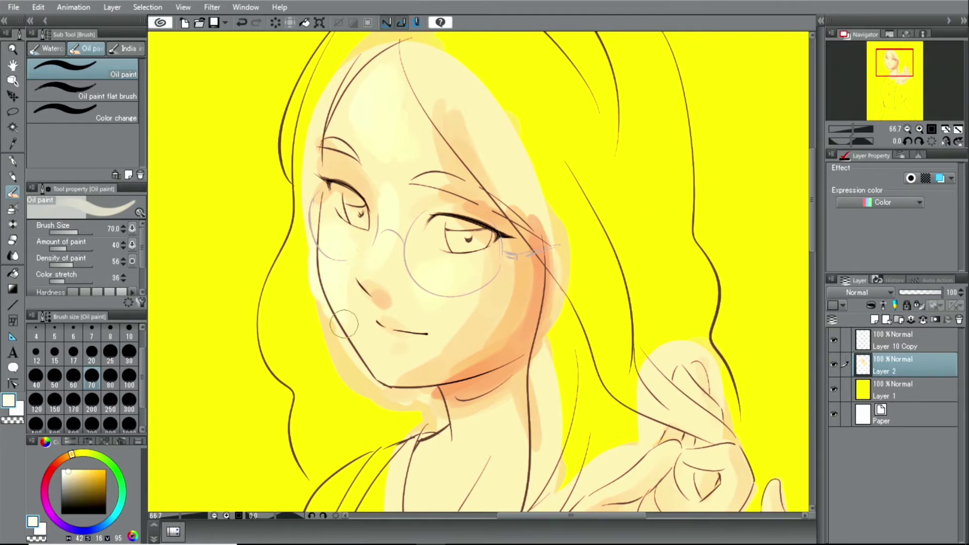
scroll(386, 172, up, 4)
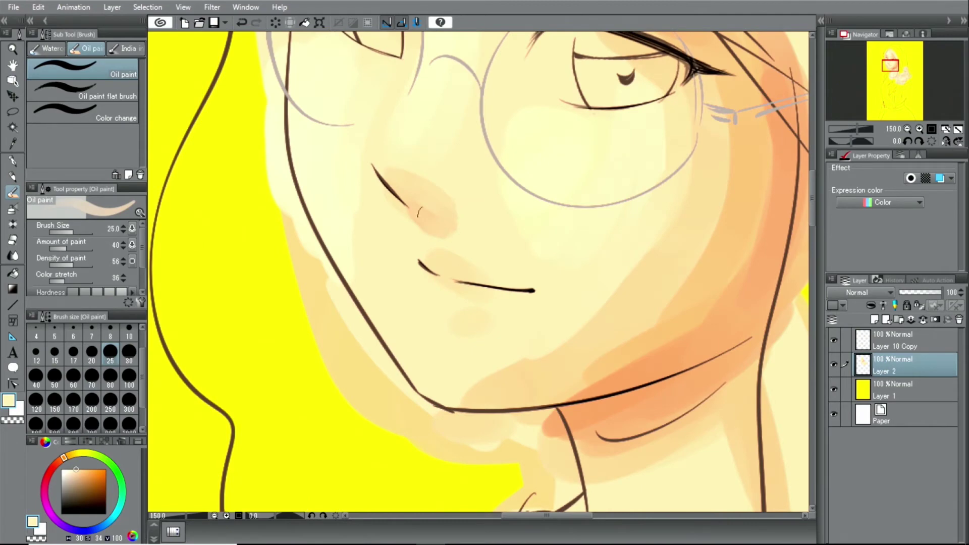
scroll(619, 297, down, 4)
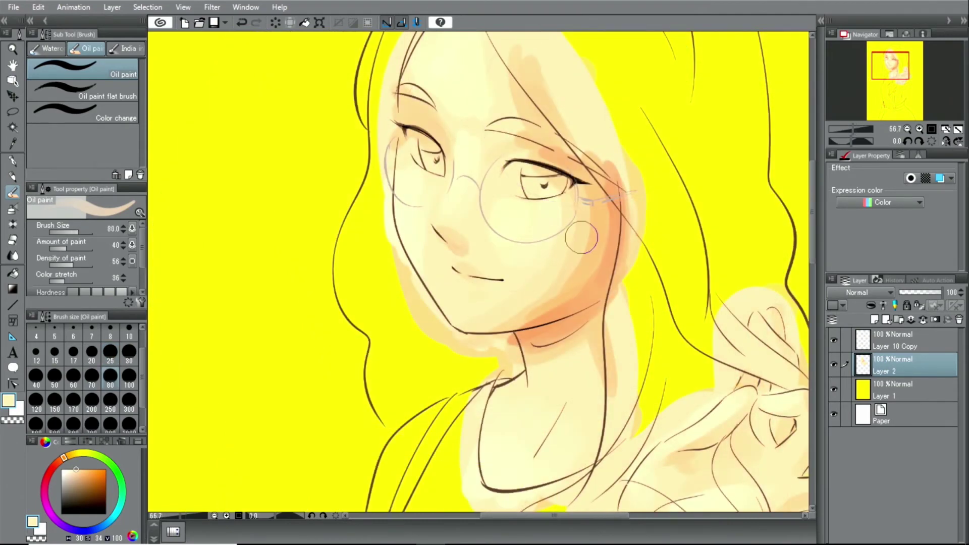
mouse_move(520, 323)
mouse_down()
mouse_move(583, 300)
mouse_move(611, 188)
mouse_move(591, 187)
mouse_up()
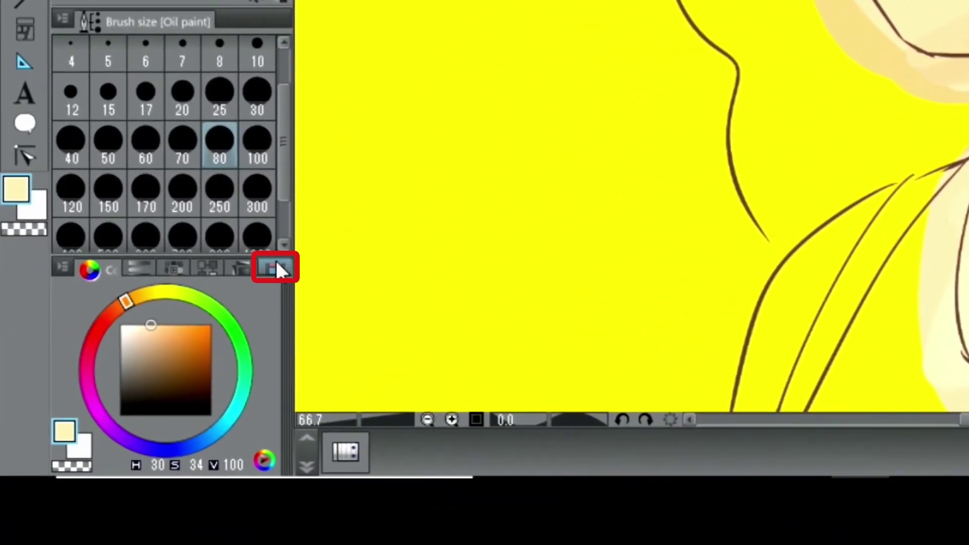
Try the peach and cream Color Set swatches, then pick warm orange R208 G149 B86 from the HSV grid.
click(276, 268)
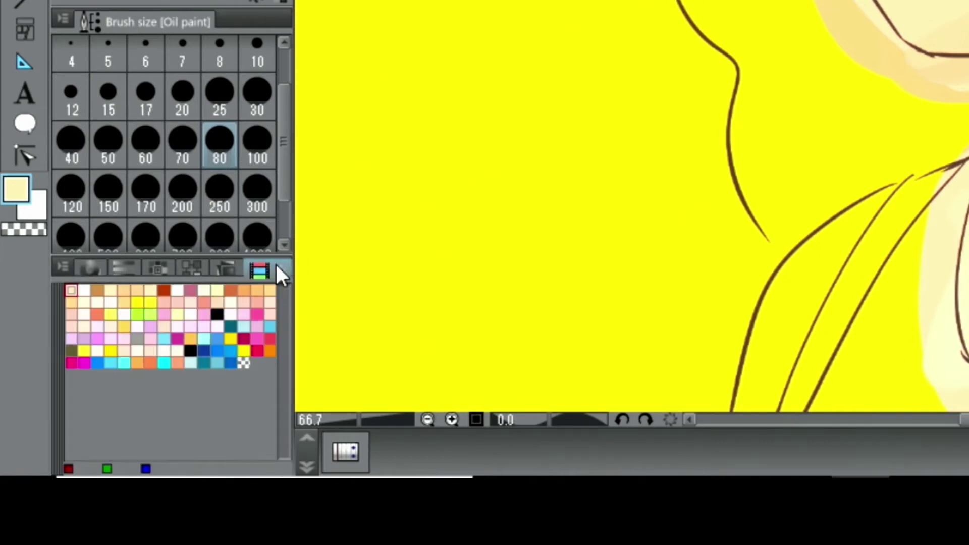
click(124, 290)
click(111, 290)
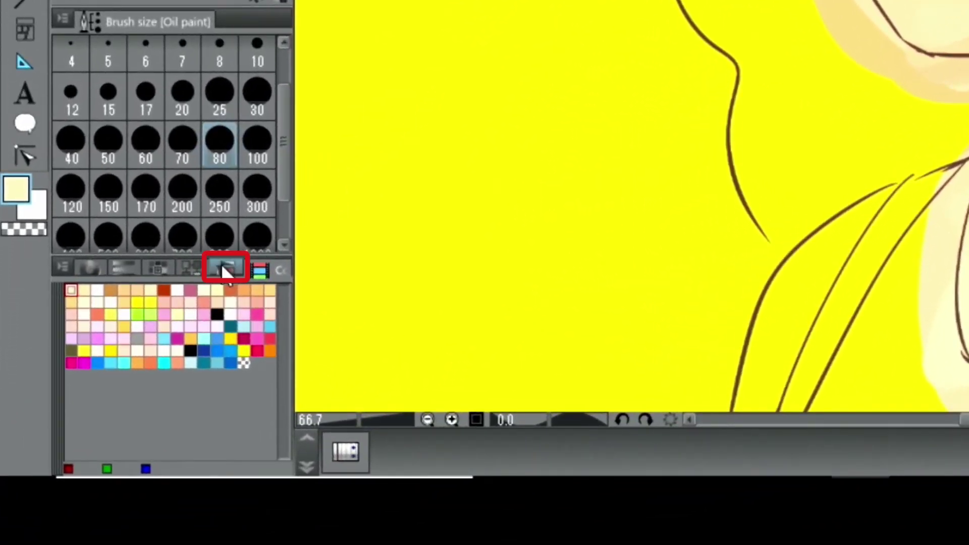
click(225, 271)
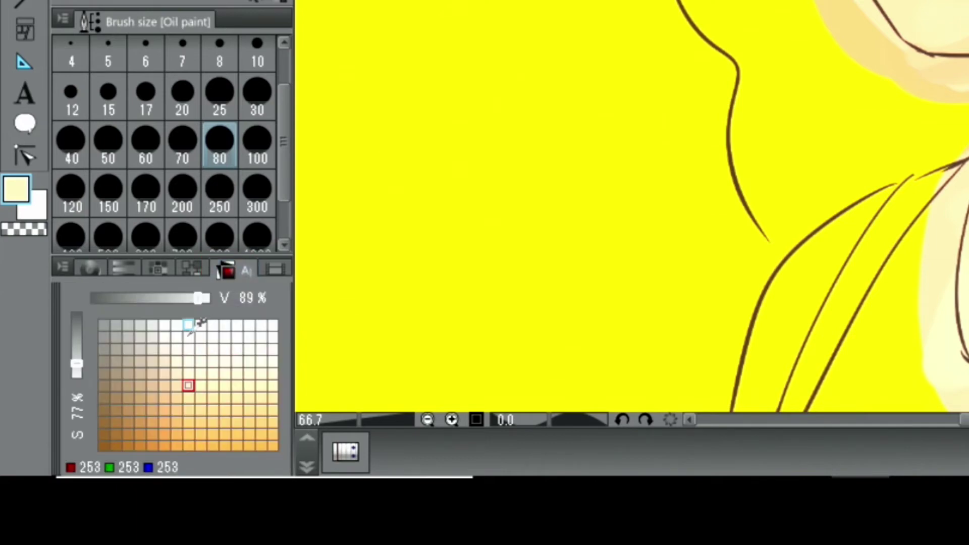
drag(199, 372, 158, 428)
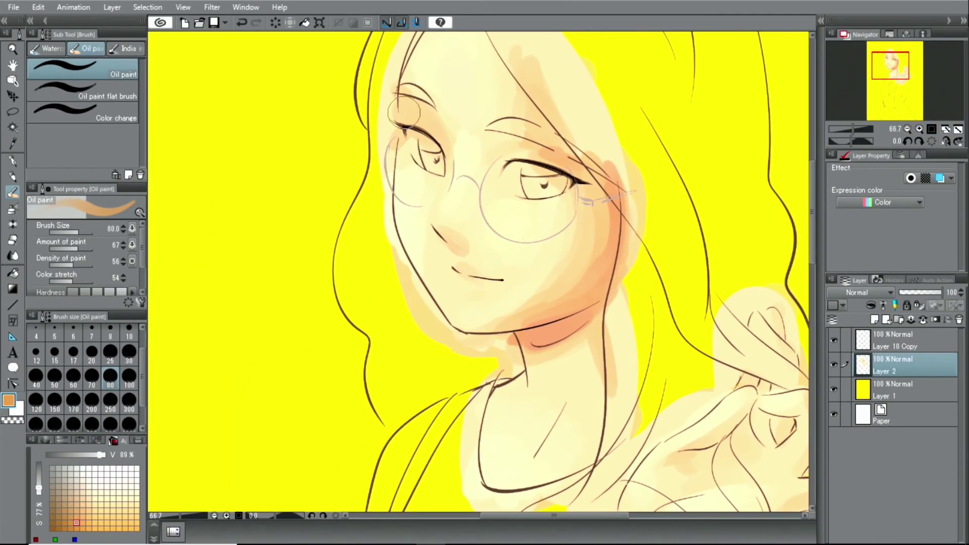
Shade above and beside the left eye in orange and soften the neck shadow.
drag(404, 113, 439, 137)
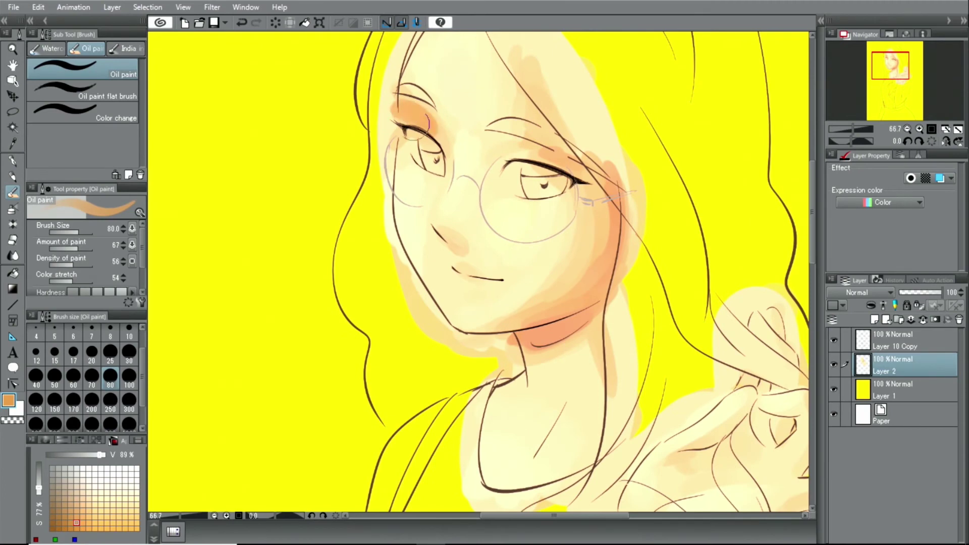
drag(574, 320, 585, 313)
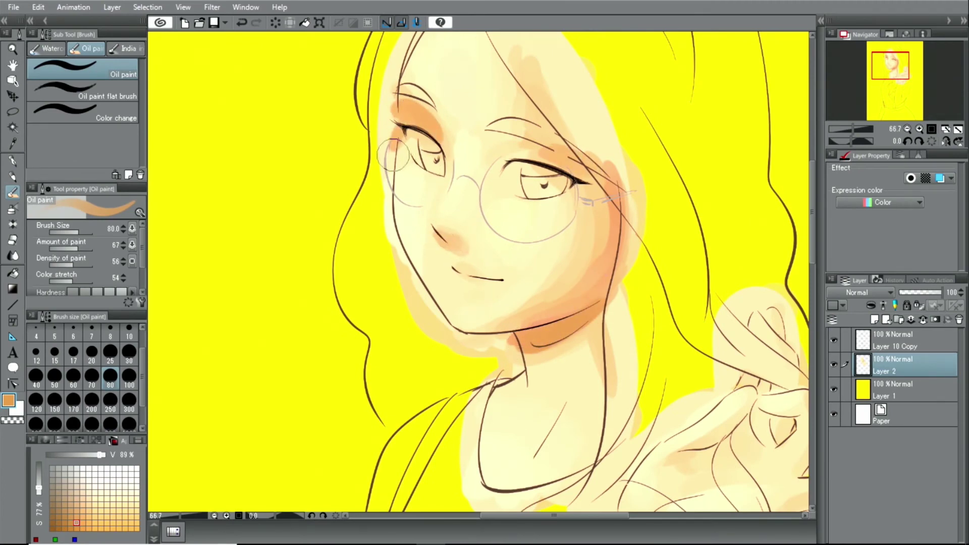
drag(396, 104, 397, 146)
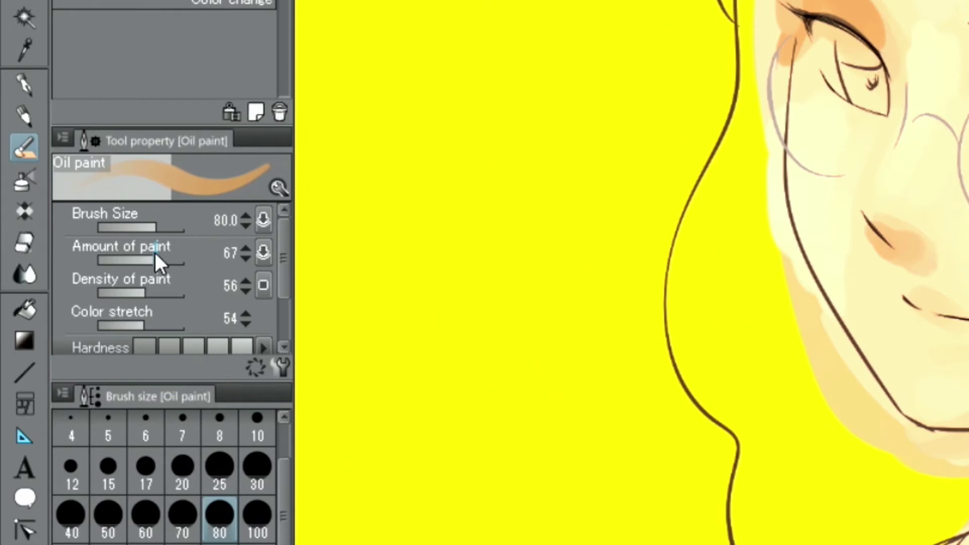
Select light cream (R255 G235 B213), ending with Amount of paint at 67.
drag(155, 259, 131, 258)
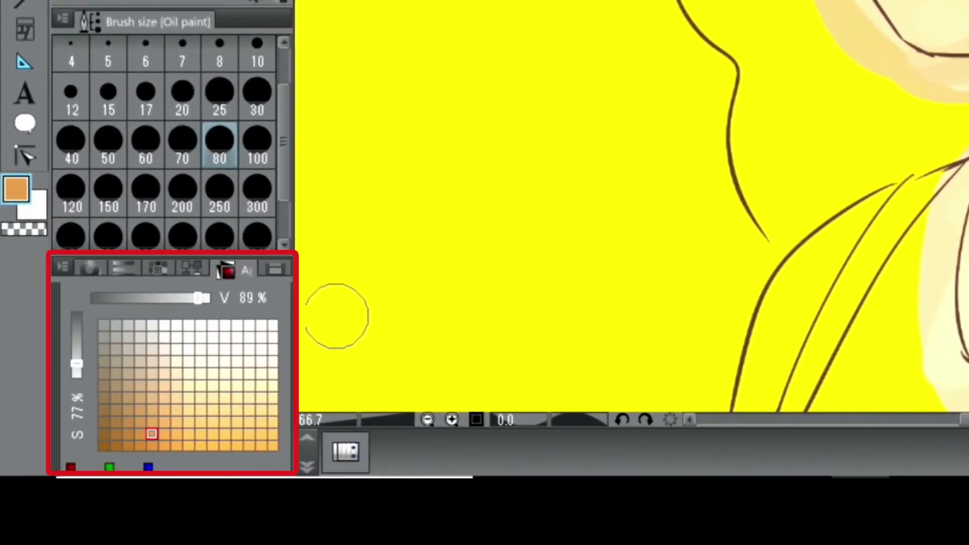
drag(235, 358, 260, 374)
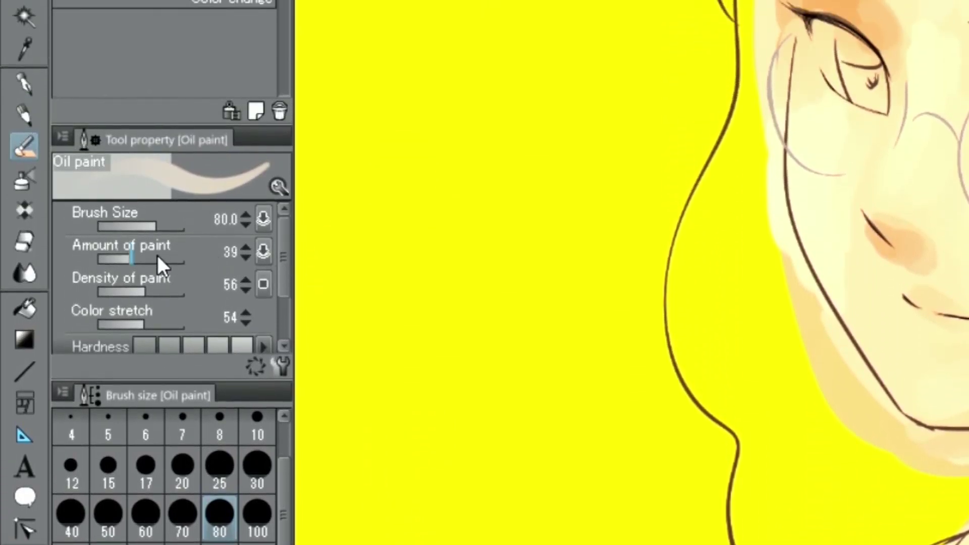
click(157, 257)
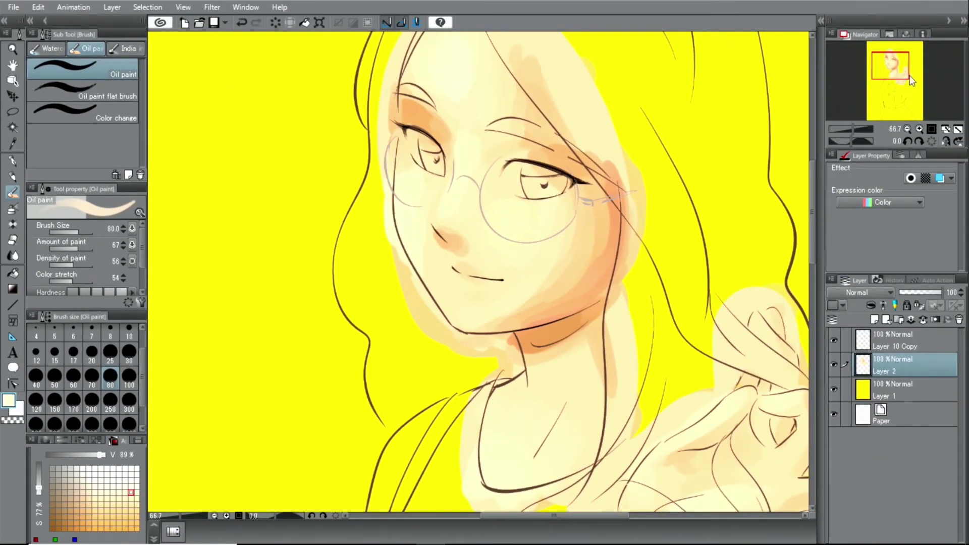
Zoom to 100% on the lower face, choose a darker orange, and set brush size to about 14.
drag(911, 80, 913, 79)
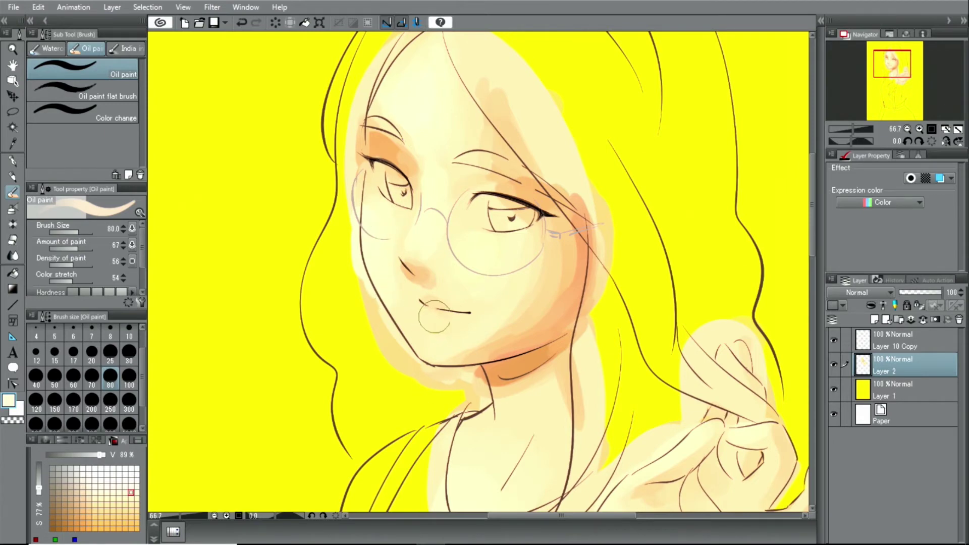
click(920, 128)
drag(893, 63, 893, 65)
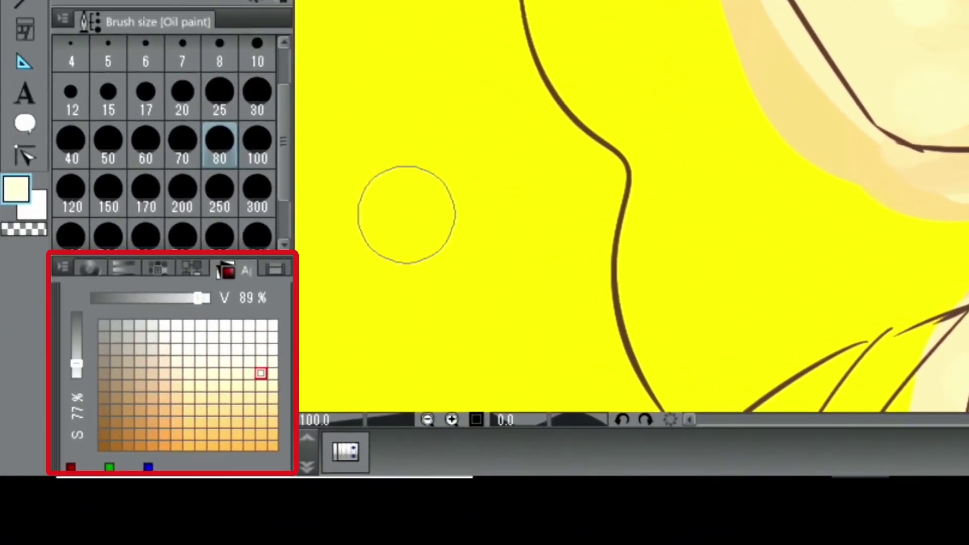
click(177, 414)
click(164, 421)
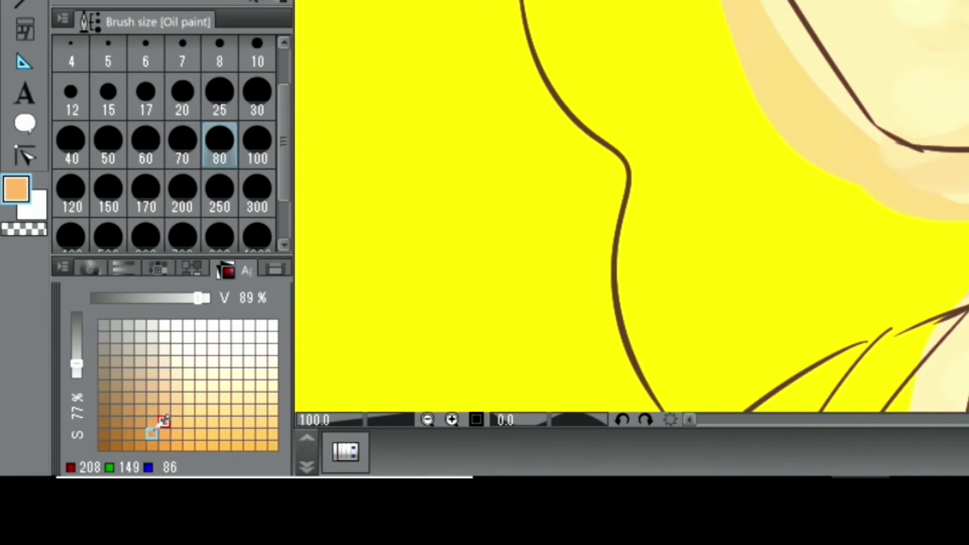
click(153, 432)
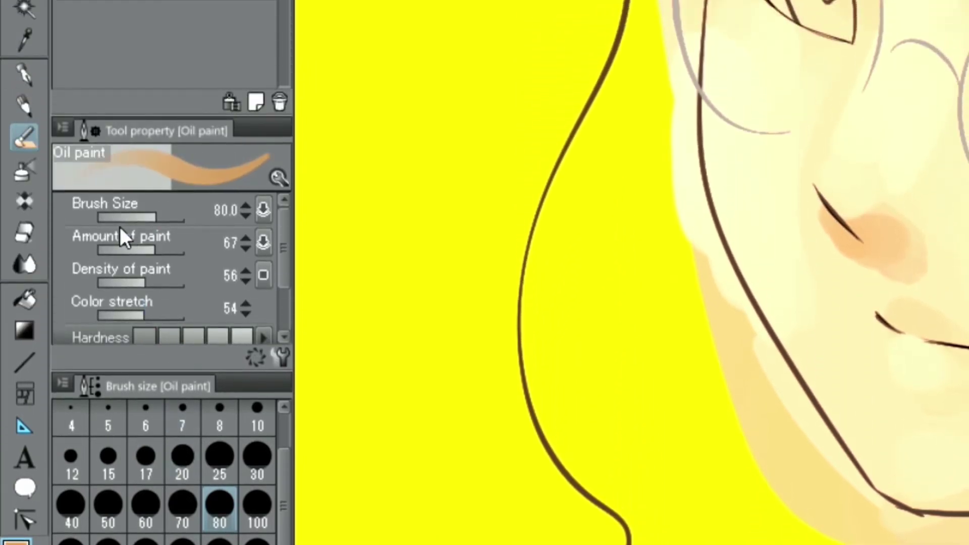
drag(145, 218, 141, 219)
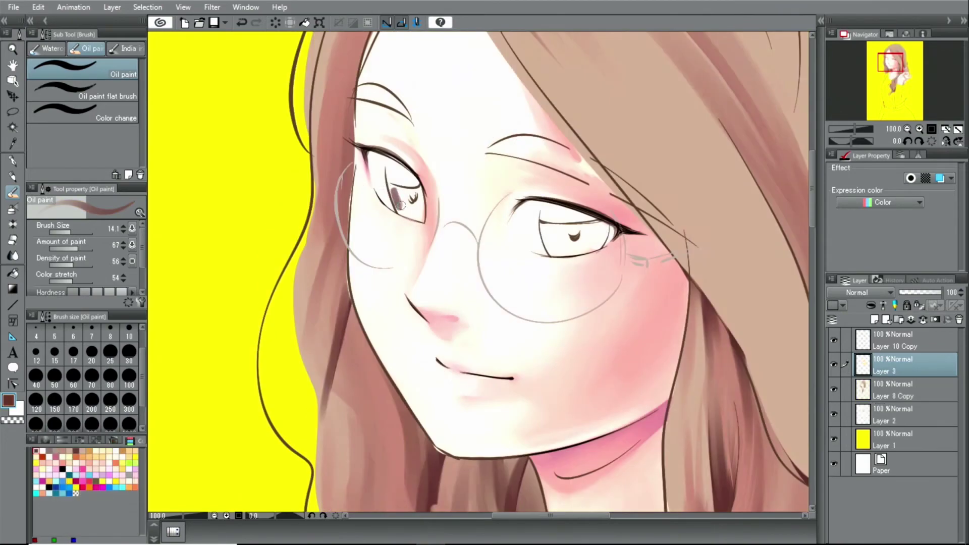
Paint the left and right irises dark reddish brown and deepen the right iris.
drag(411, 191, 404, 200)
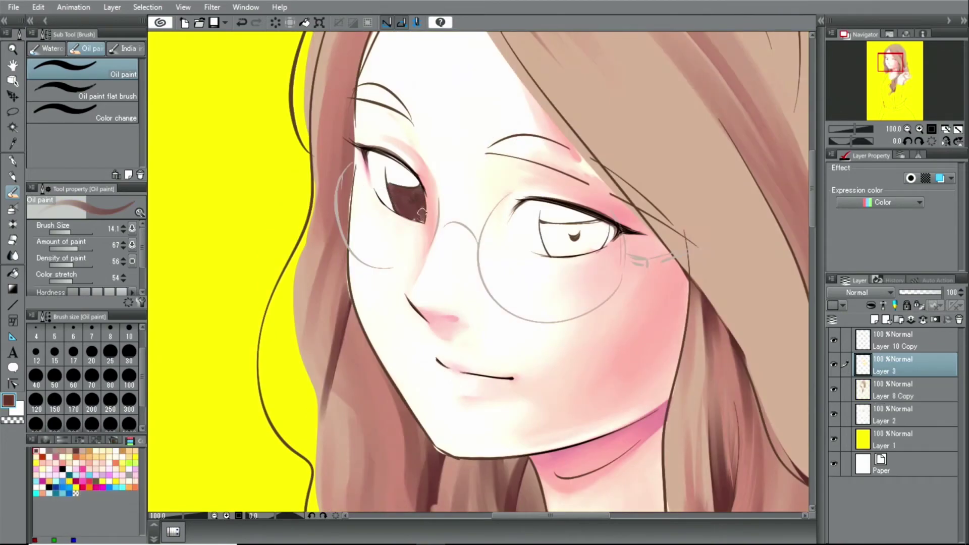
drag(582, 247, 594, 246)
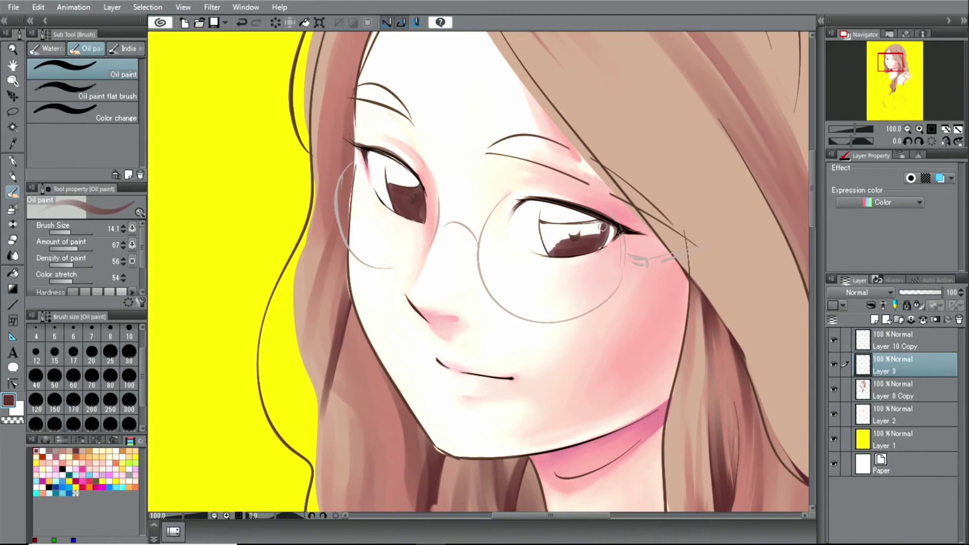
drag(551, 238, 596, 230)
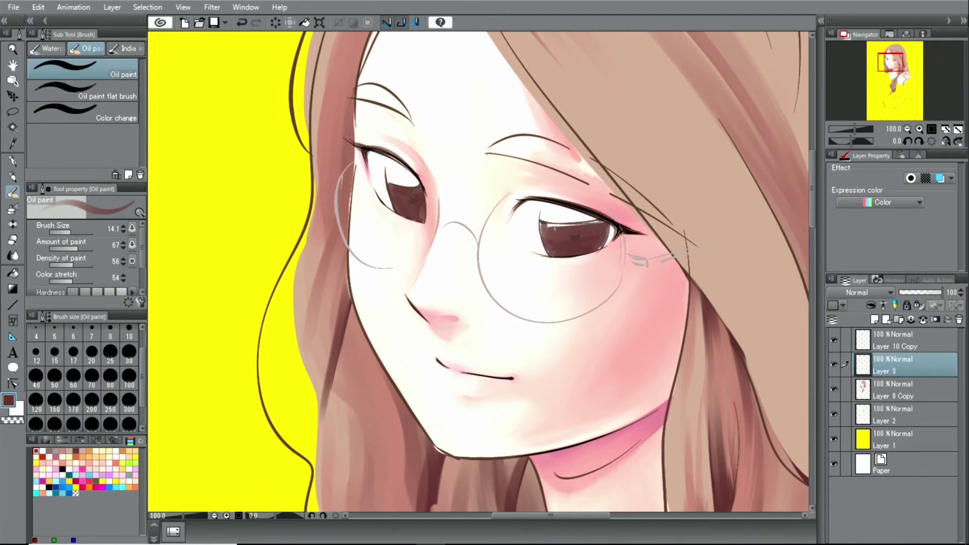
drag(548, 228, 600, 224)
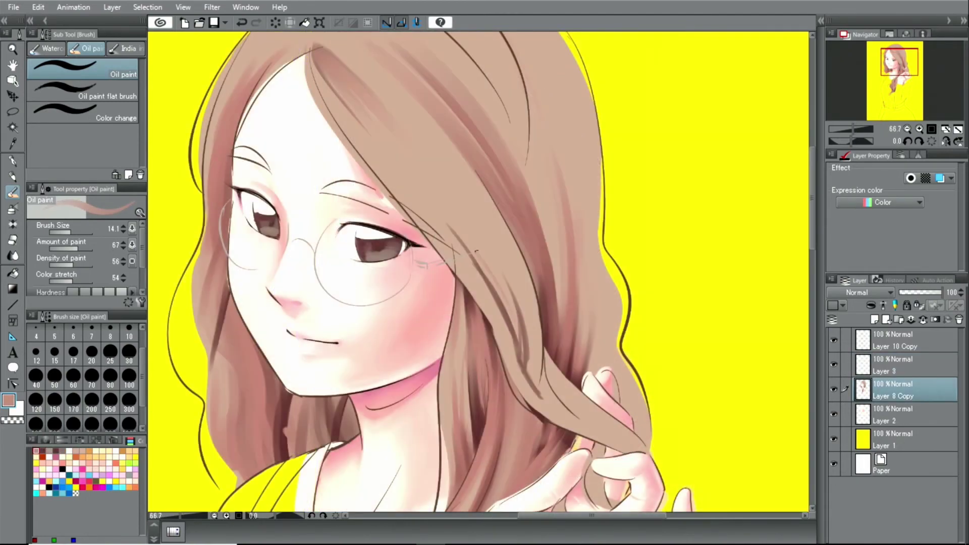
drag(444, 217, 474, 250)
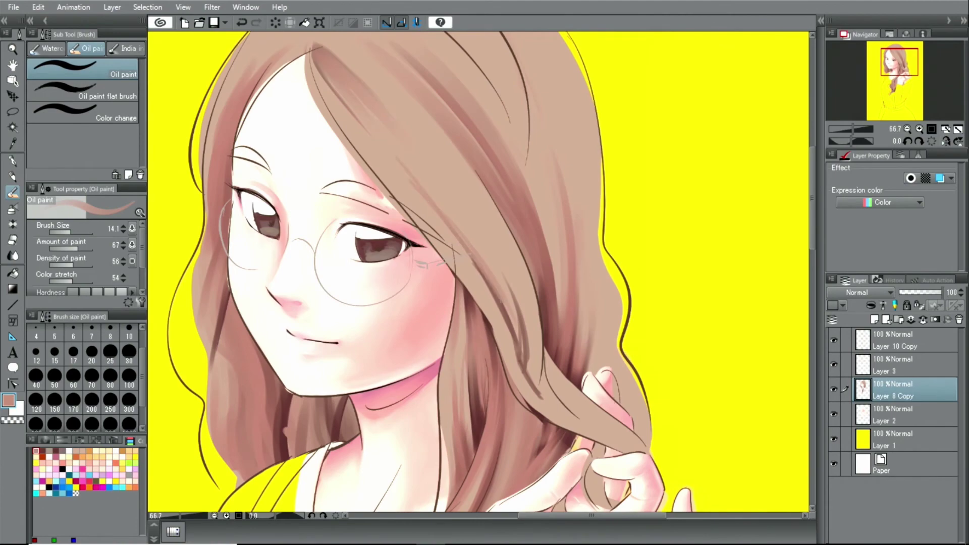
Zoom out, set brush size 30 and choose the near-white colour swatch.
scroll(497, 289, down, 1)
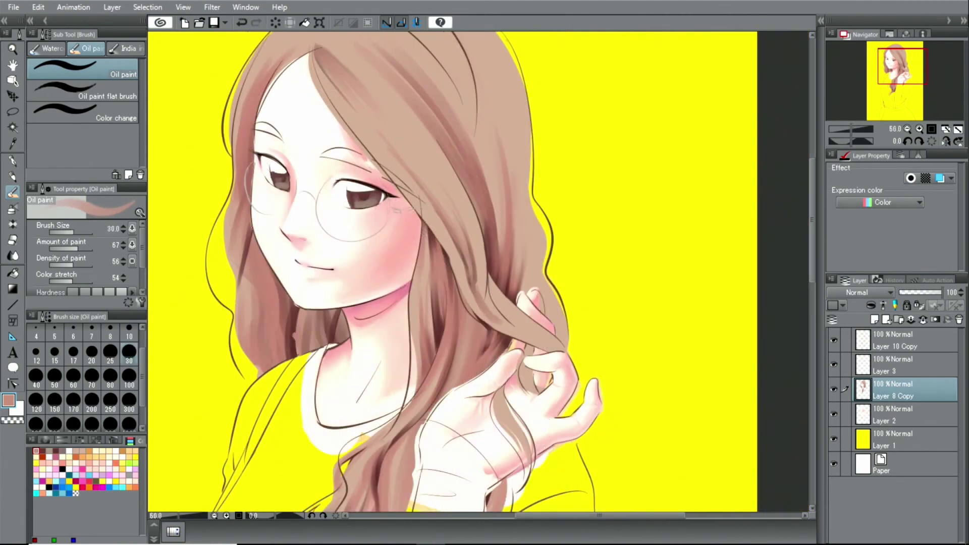
click(82, 451)
click(129, 352)
click(35, 451)
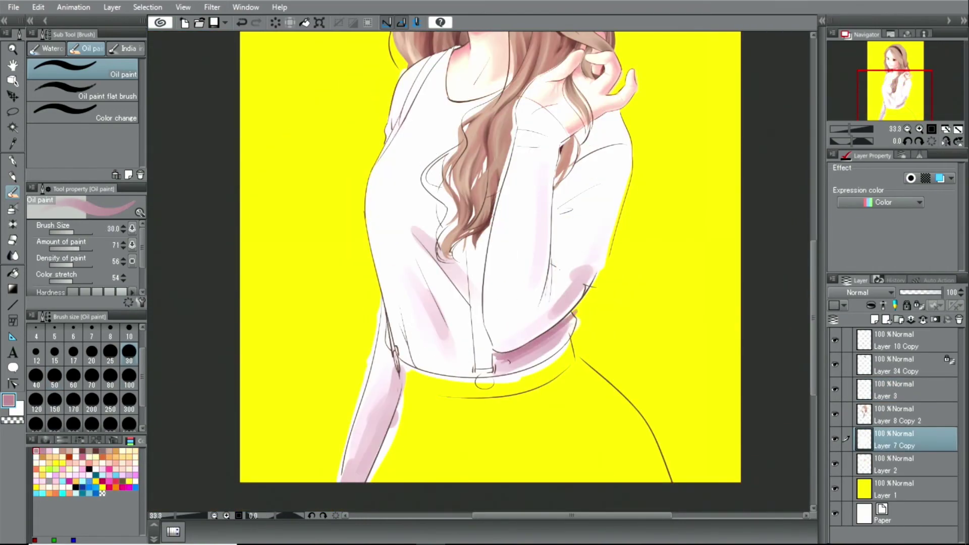
Darken the pink elbow shading and blend it up the shirt sleeve.
drag(573, 279, 589, 274)
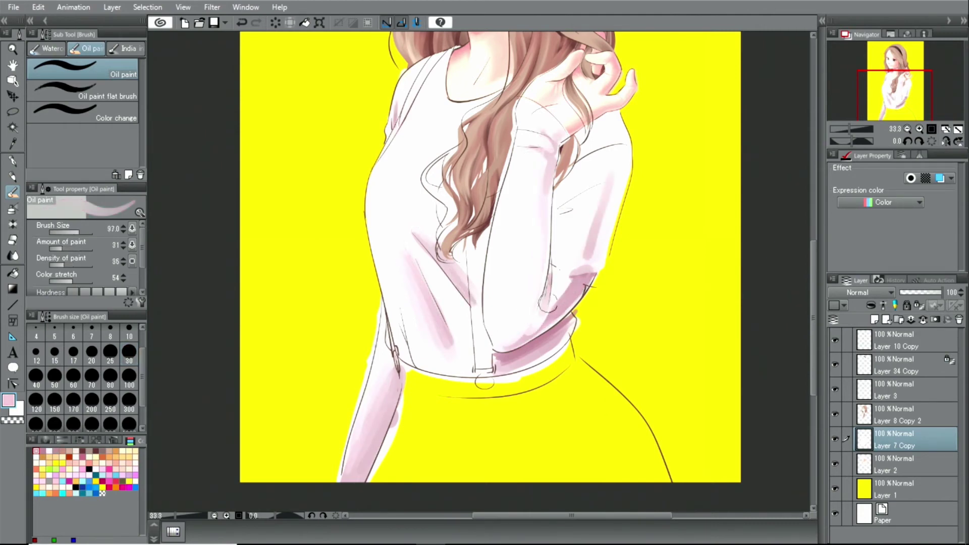
mouse_move(567, 278)
mouse_down()
mouse_move(607, 176)
mouse_move(589, 258)
mouse_move(591, 197)
mouse_up()
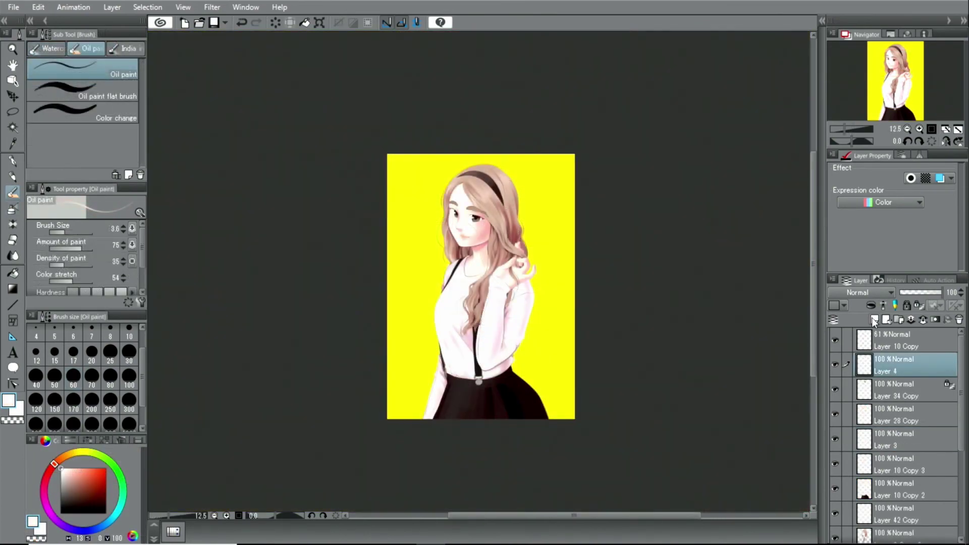
Add a new layer with its blend mode set to Color burn.
click(875, 319)
click(853, 293)
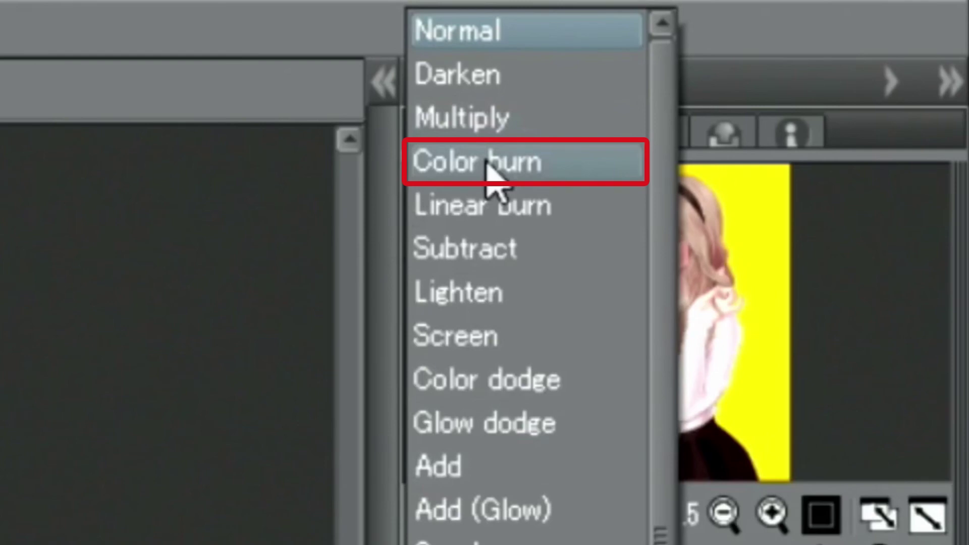
click(487, 166)
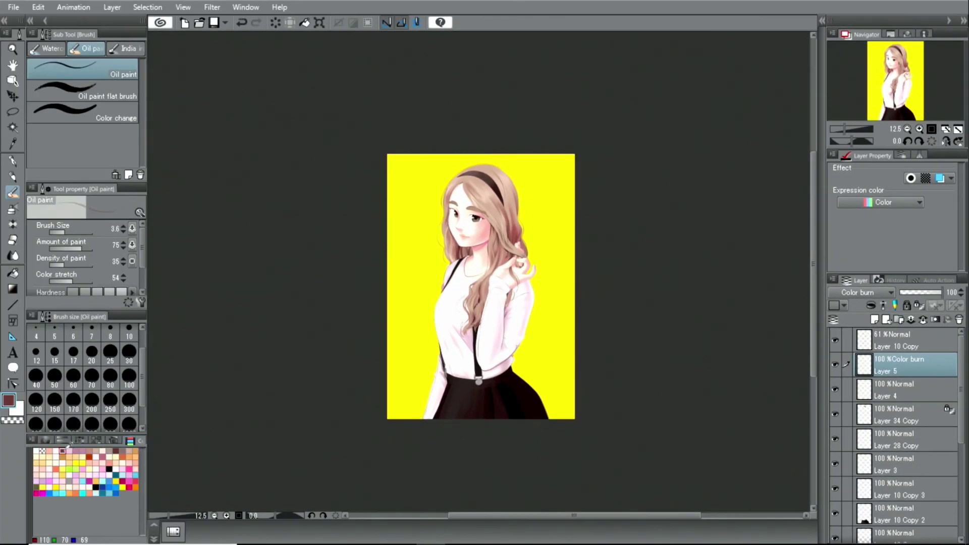
Spray deeper shading with a slightly smaller Soft Airbrush over the hair, cheek, sleeve and shirt.
key(b)
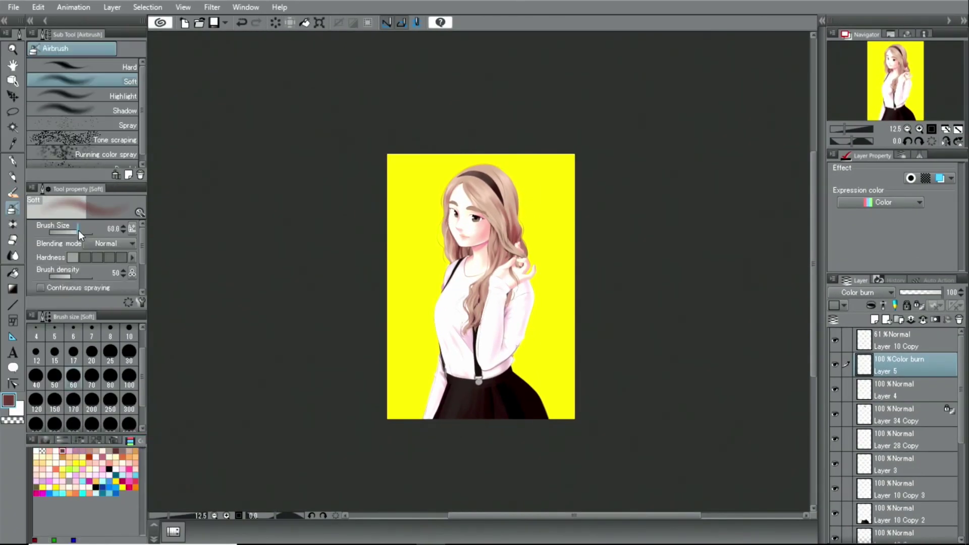
drag(89, 232, 87, 230)
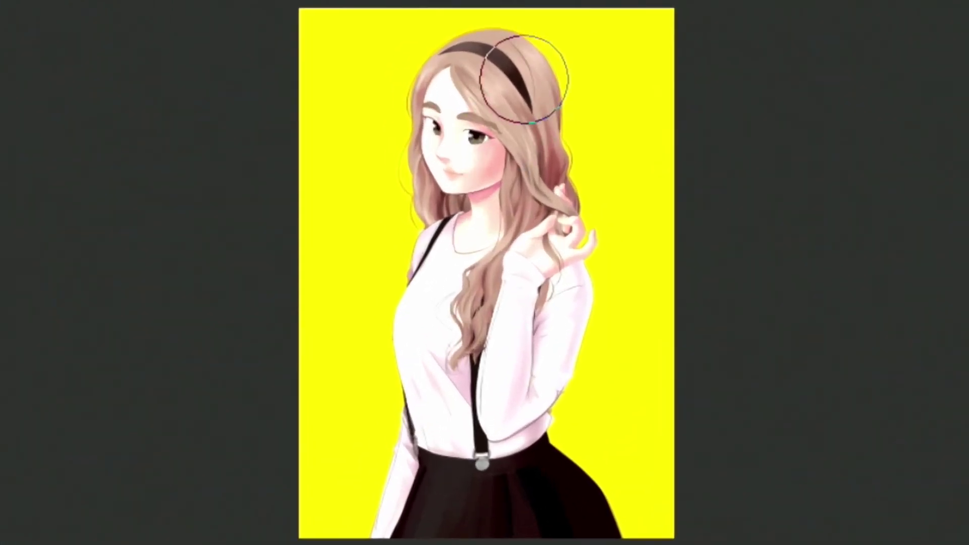
mouse_move(525, 79)
mouse_down()
mouse_move(526, 175)
mouse_move(548, 230)
mouse_up()
mouse_move(554, 319)
mouse_down()
mouse_move(519, 448)
mouse_move(539, 498)
mouse_up()
drag(462, 353, 432, 407)
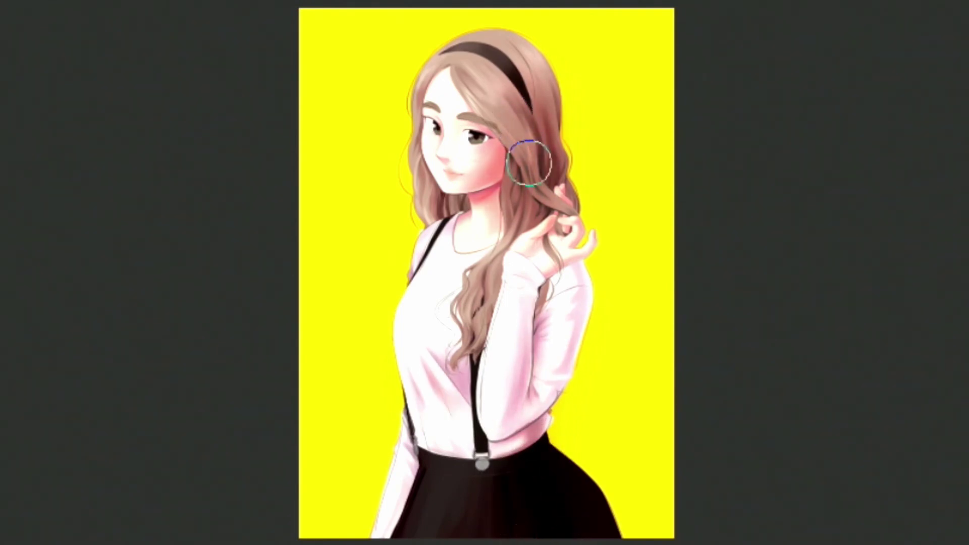